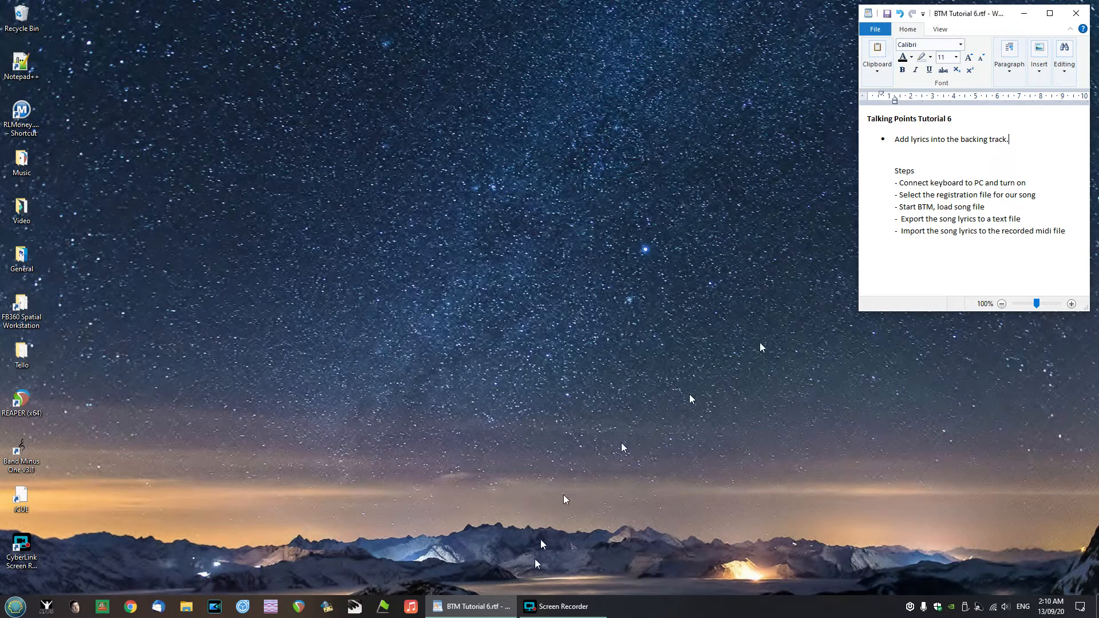
Step: Start Backing Track Maker and load the song file And I Love Her.sng
left_click(408, 606)
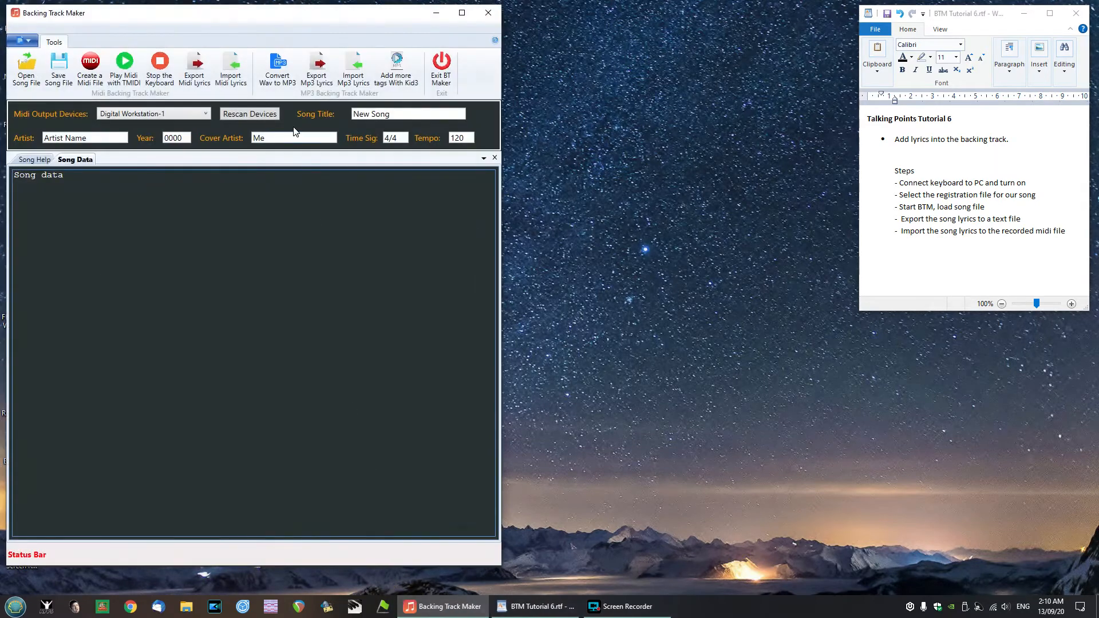
left_click(25, 64)
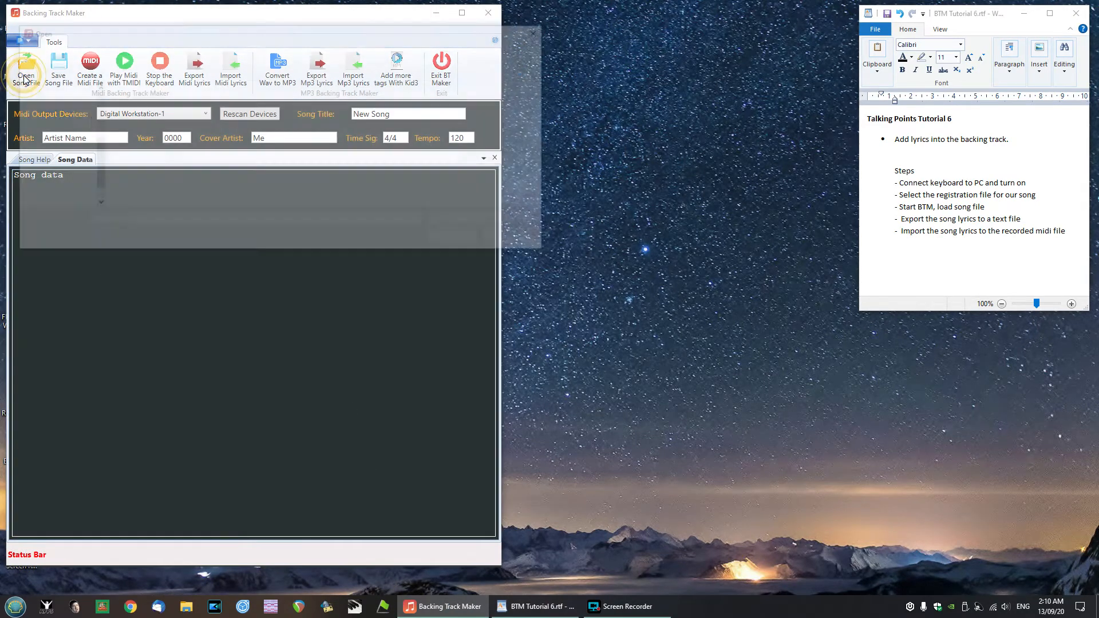
left_click(152, 117)
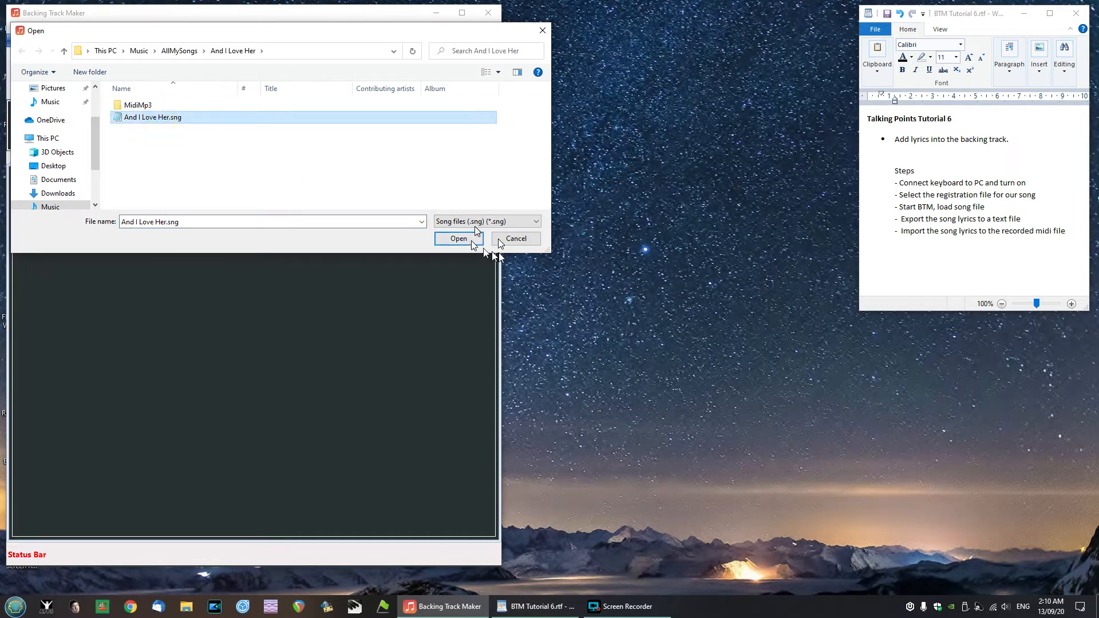
left_click(450, 234)
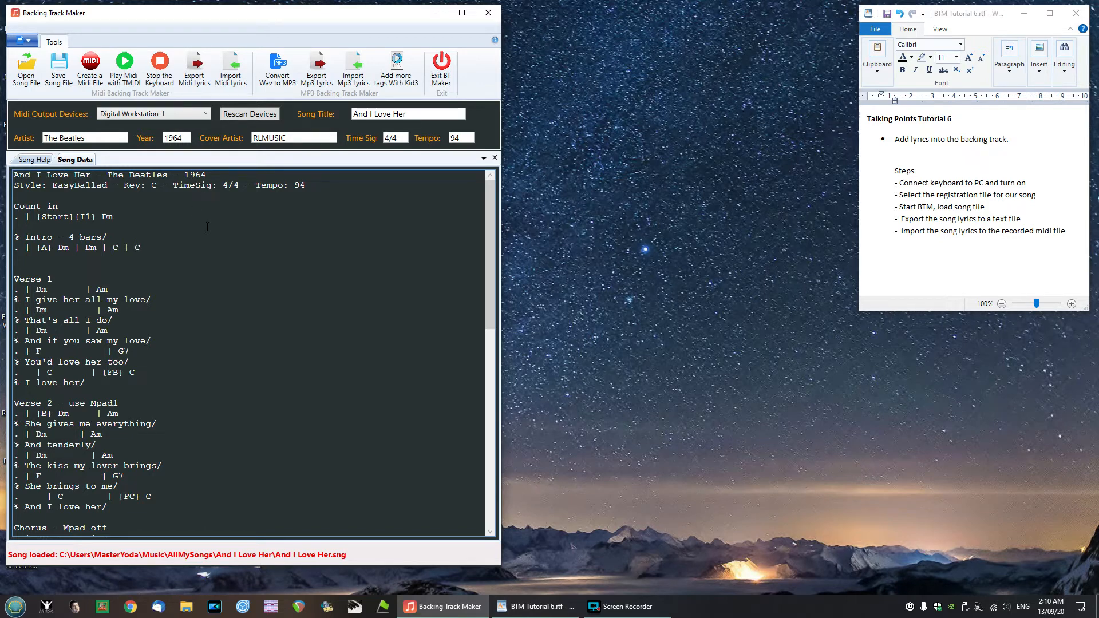
Step: Export the song's MIDI lyrics to And I Love Her.txt, replacing the existing file
left_click(194, 80)
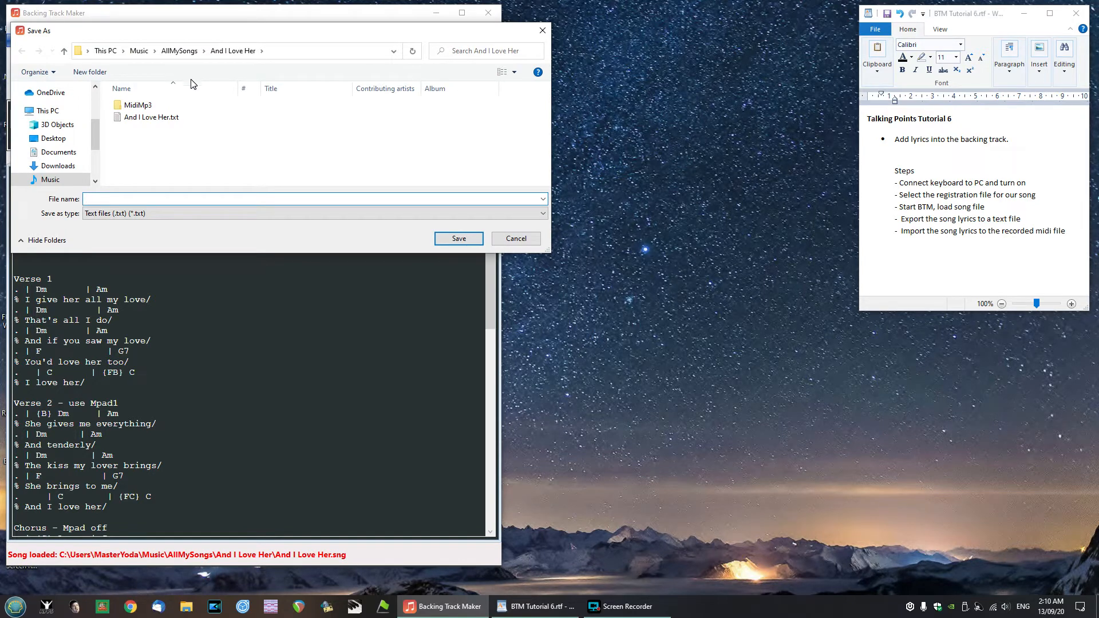
left_click(148, 119)
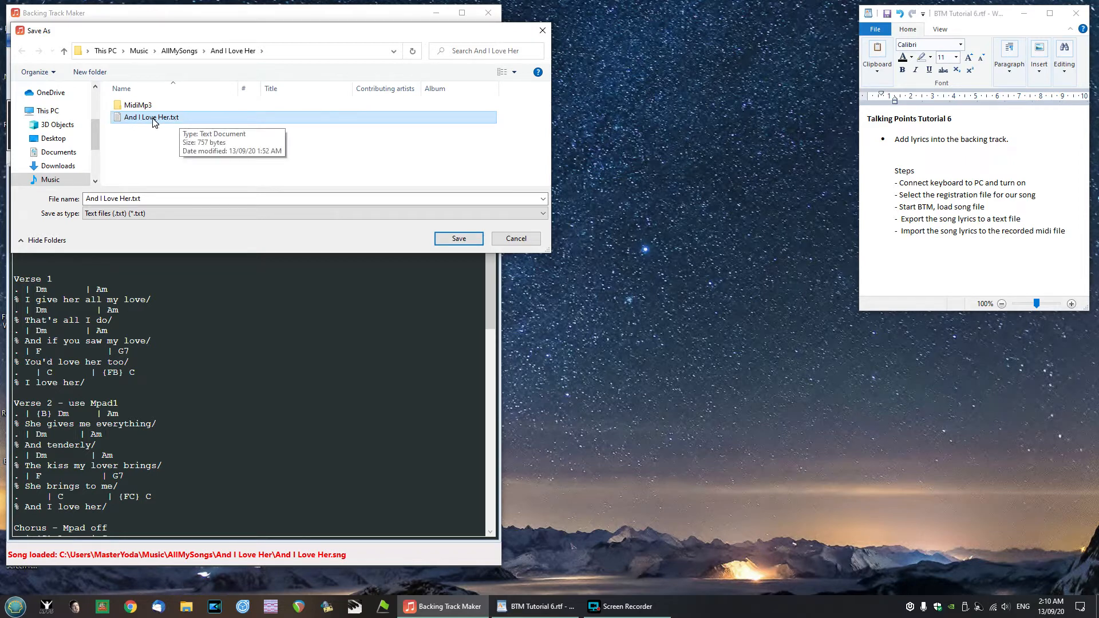
left_click(459, 239)
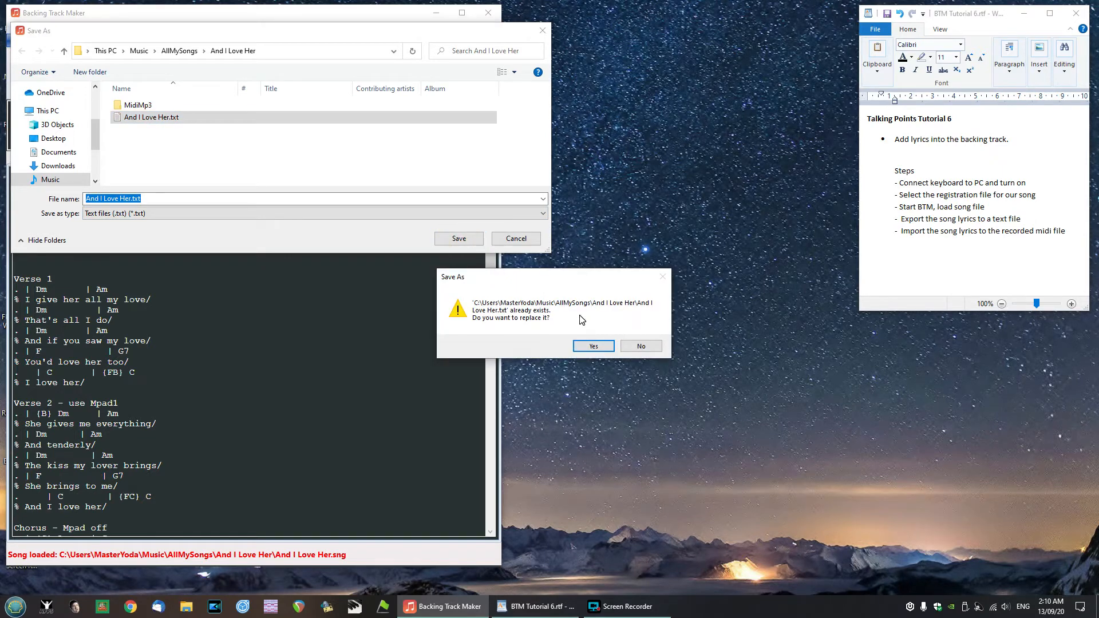
left_click(594, 347)
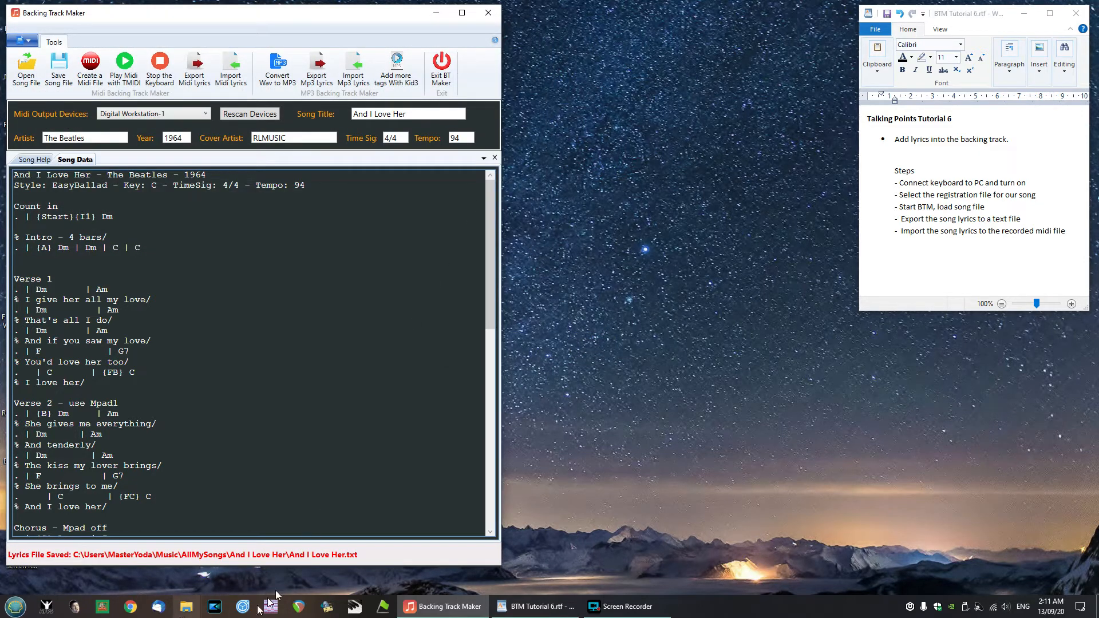
Step: In File Explorer, open And I Love Her.txt from the And I Love Her folder under Music, AllMySongs
left_click(190, 609)
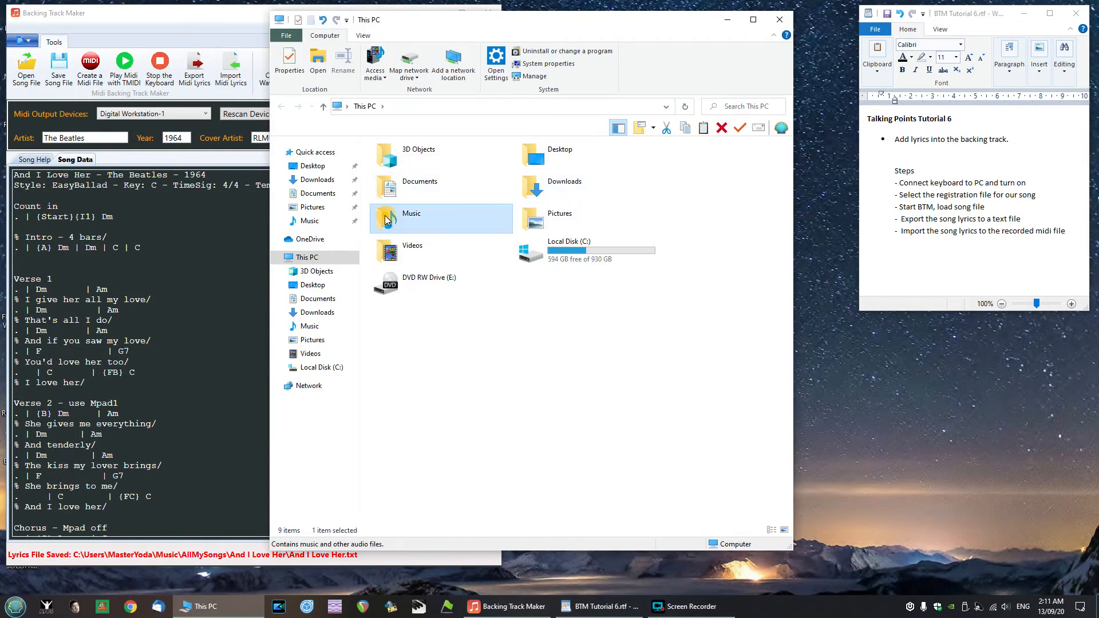
double_click(389, 219)
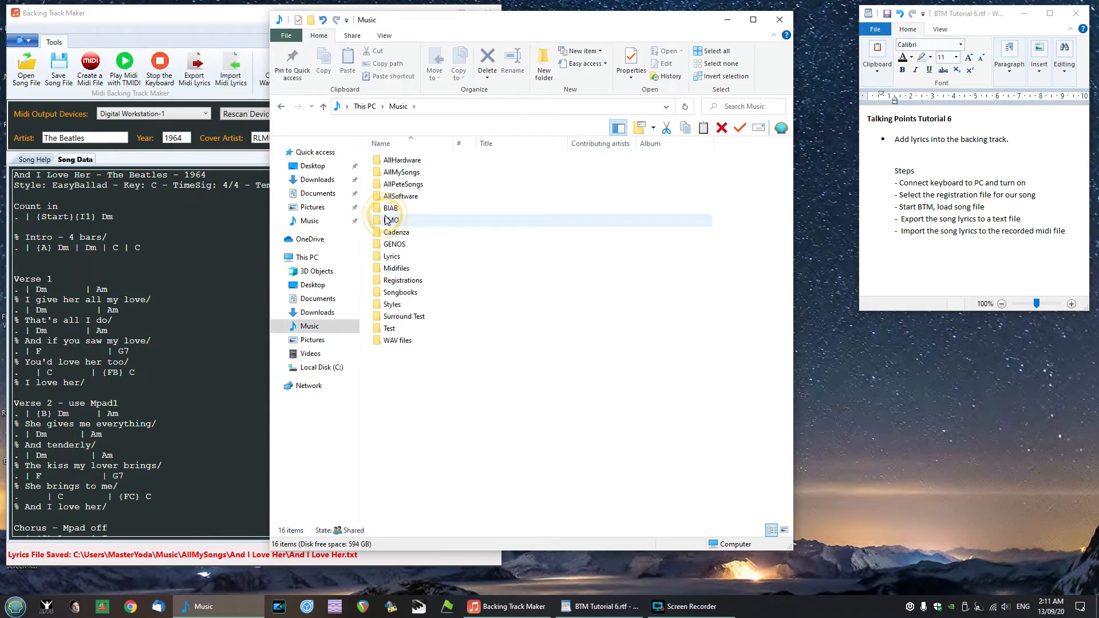
double_click(377, 173)
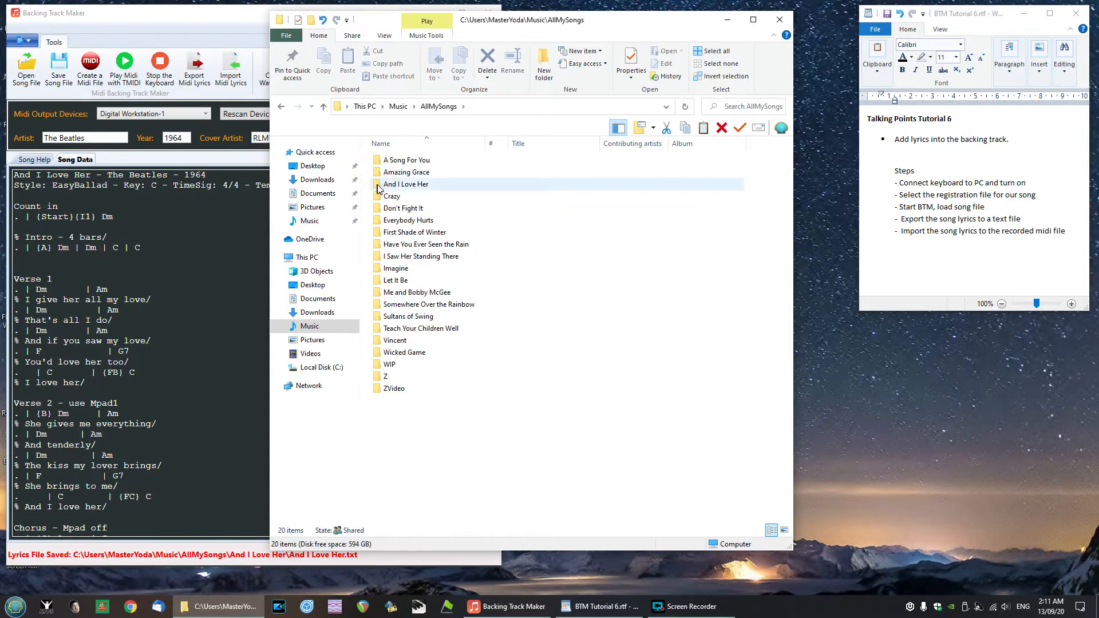
double_click(378, 185)
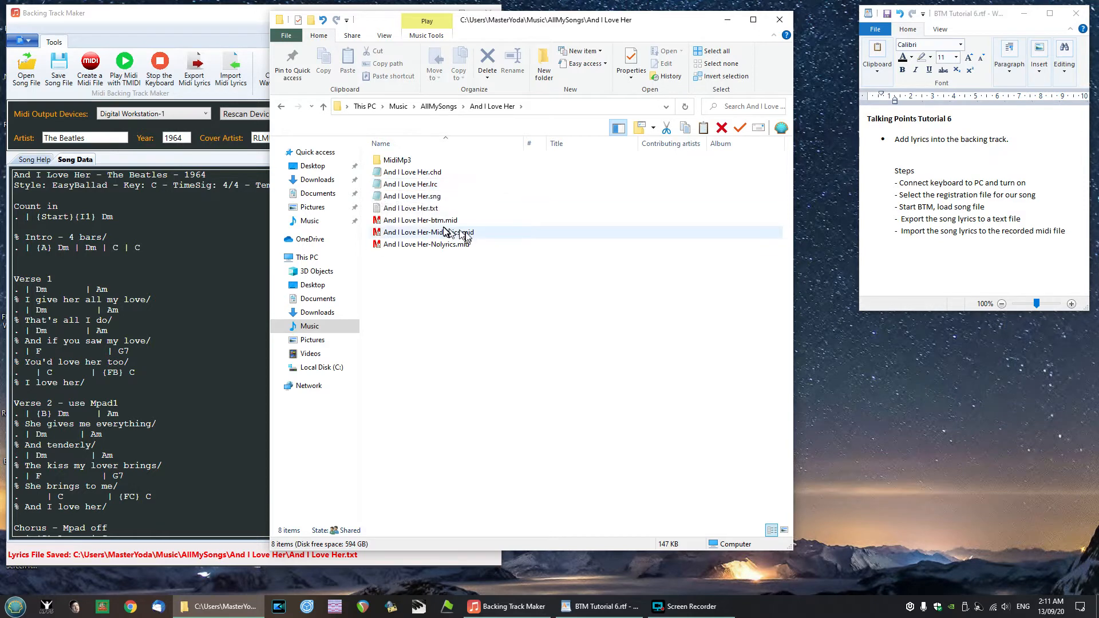
double_click(402, 210)
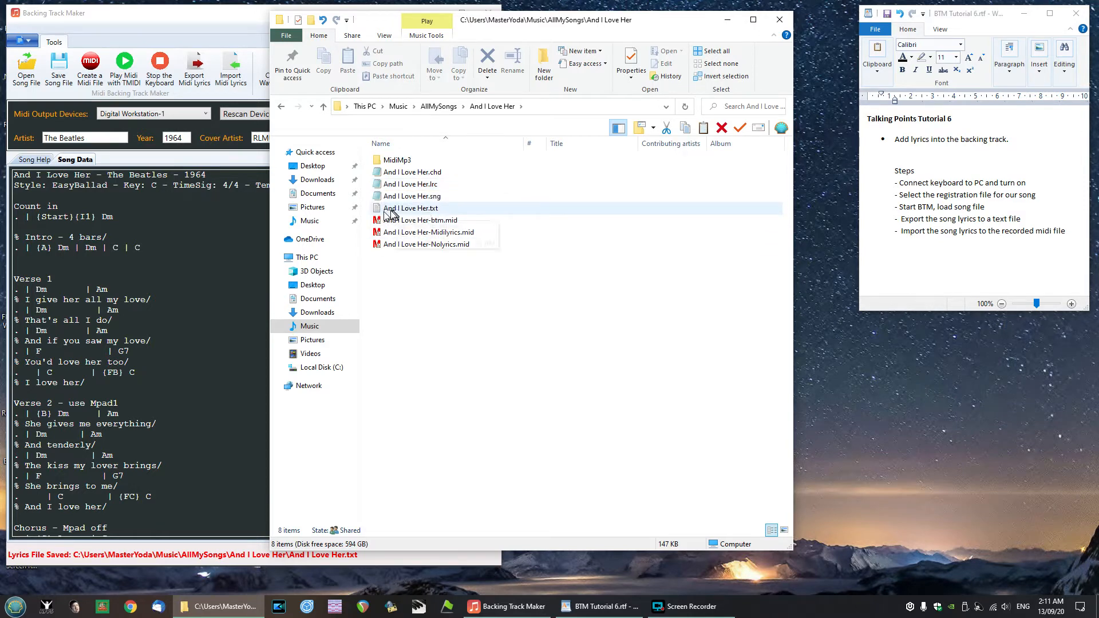
double_click(378, 211)
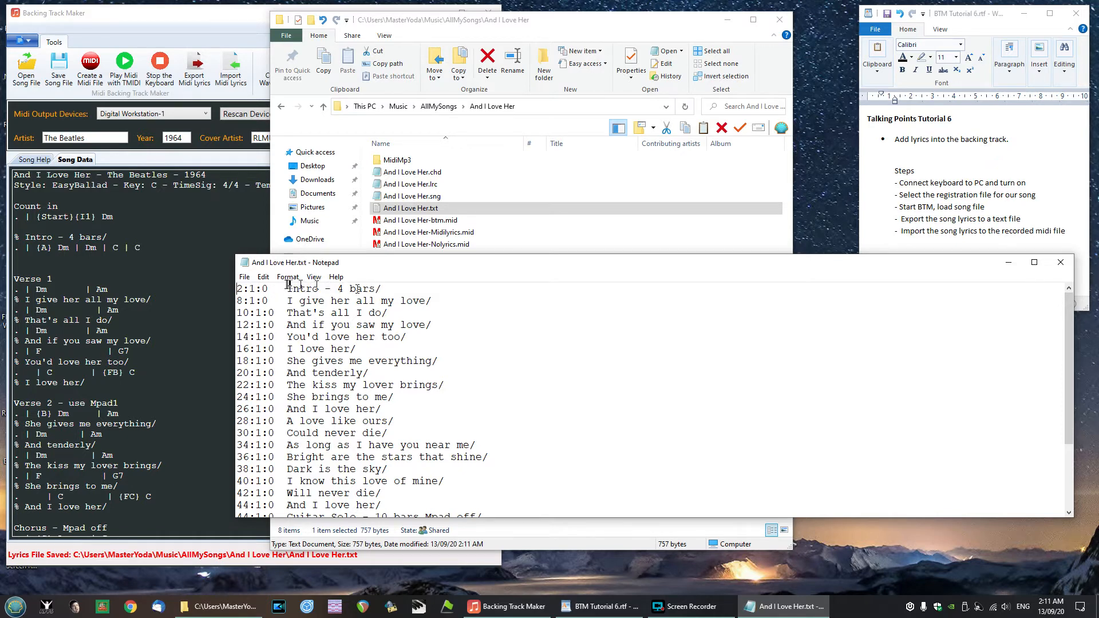
Step: Read through the exported lyric lines and their bar positions, and close the text file
left_click_drag(735, 269, 734, 200)
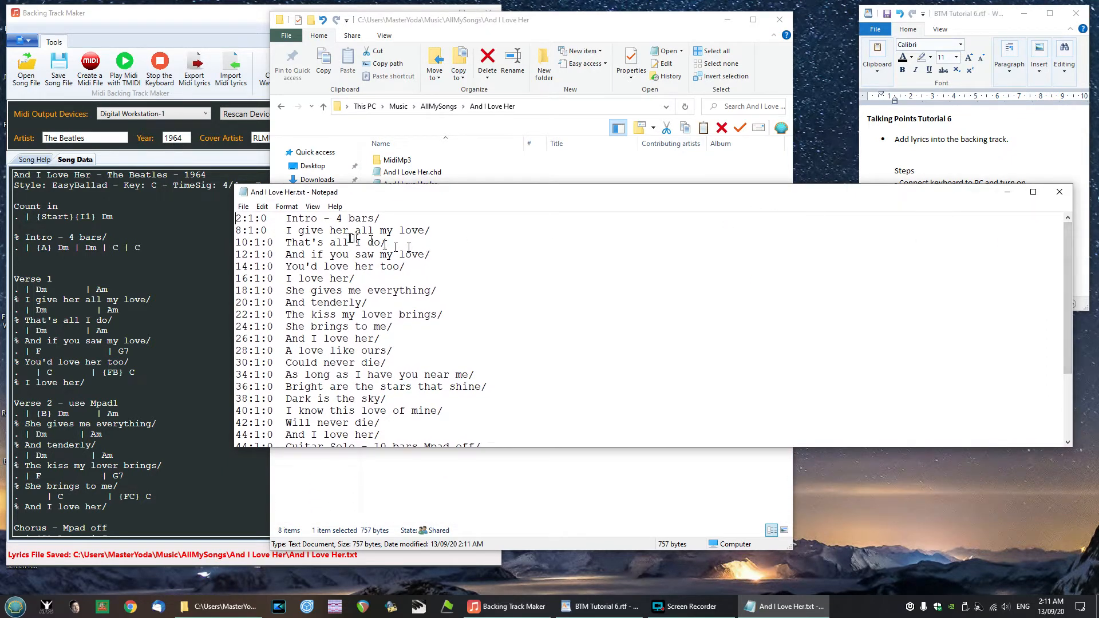
scroll(340, 236, "down", 4)
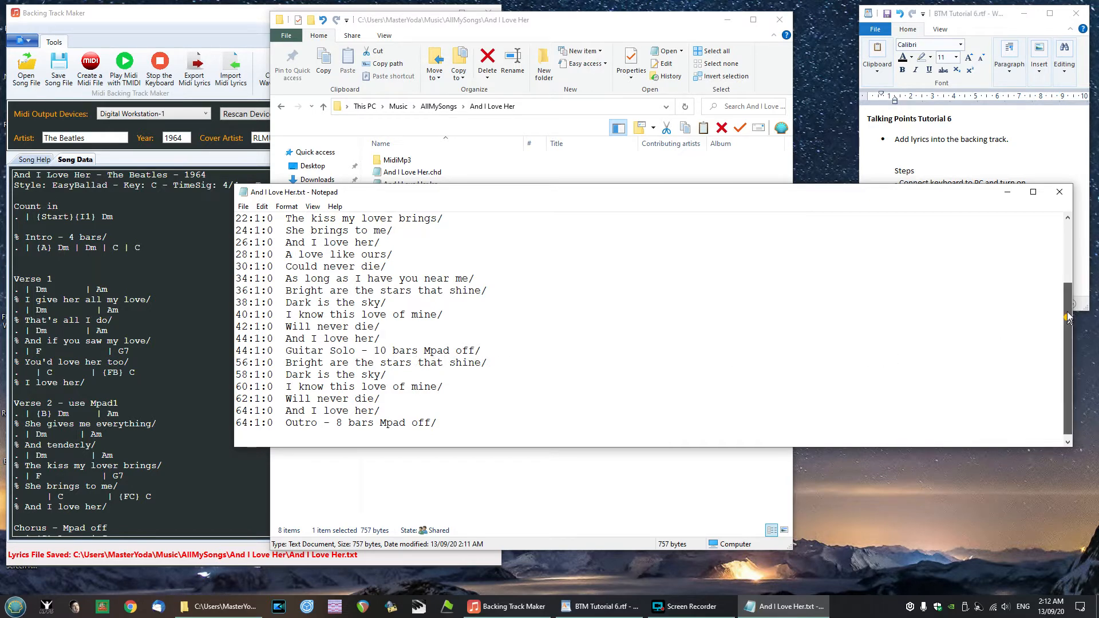
left_click_drag(1068, 315, 1067, 252)
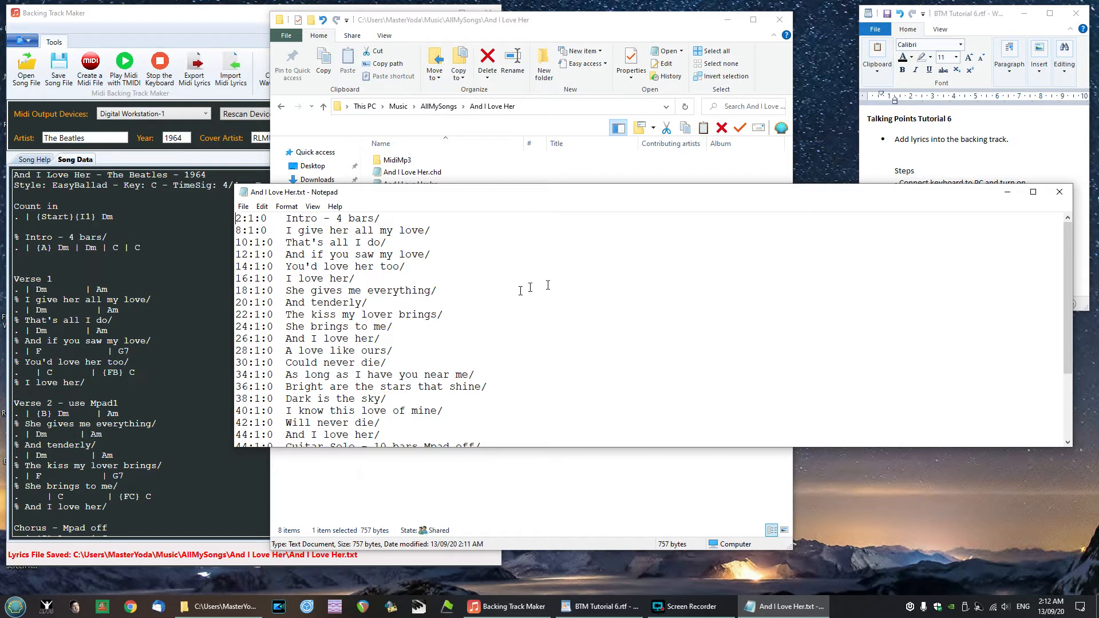
left_click(1060, 193)
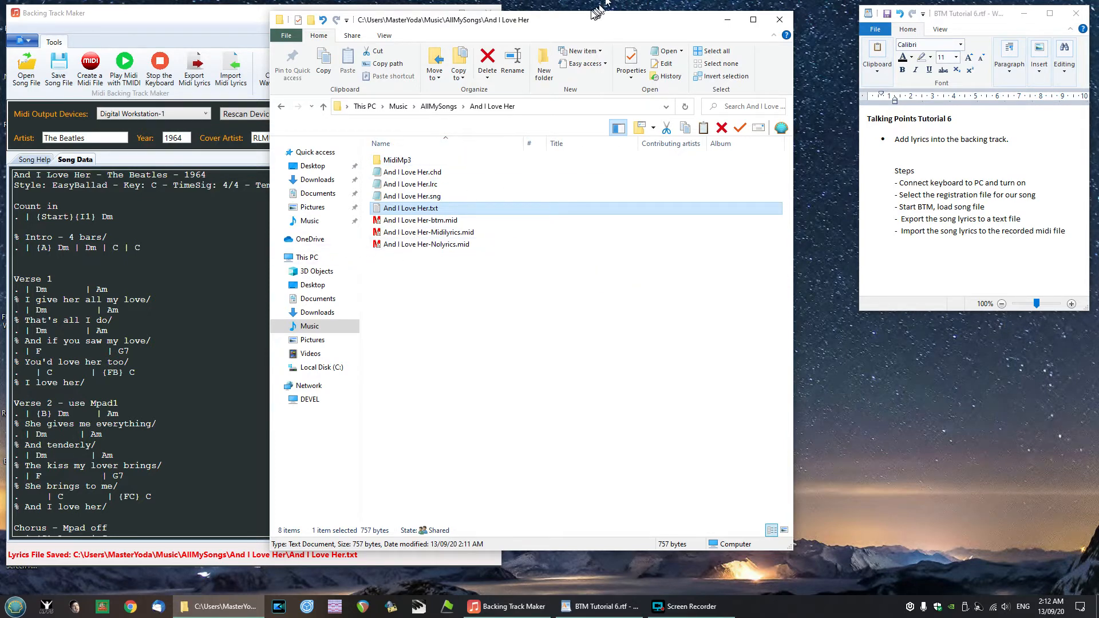
Step: Open And I Love Her-Nolyrics.mid in MixMaster, check its chords and lyrics in the Lyrics View, and exit MixMaster
left_click_drag(579, 24, 829, 27)
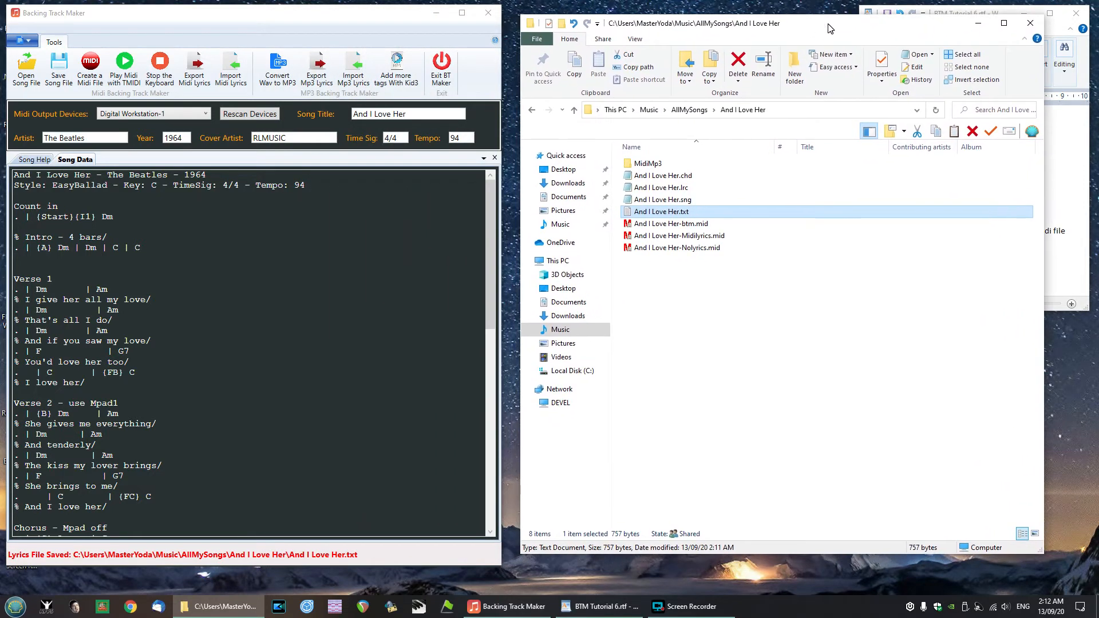
left_click(634, 250)
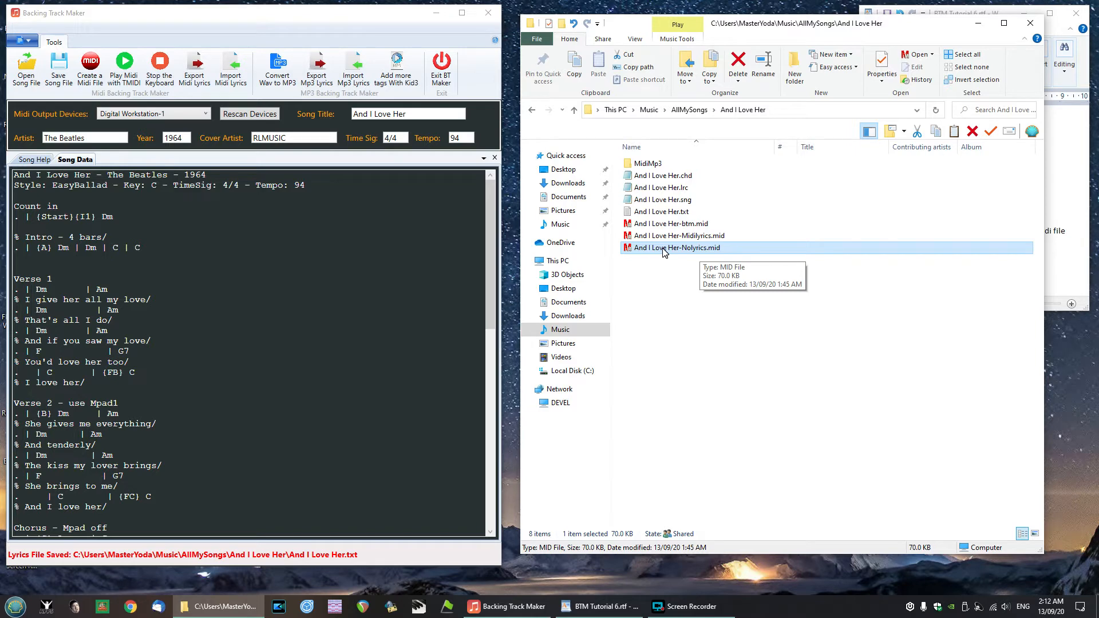
double_click(630, 248)
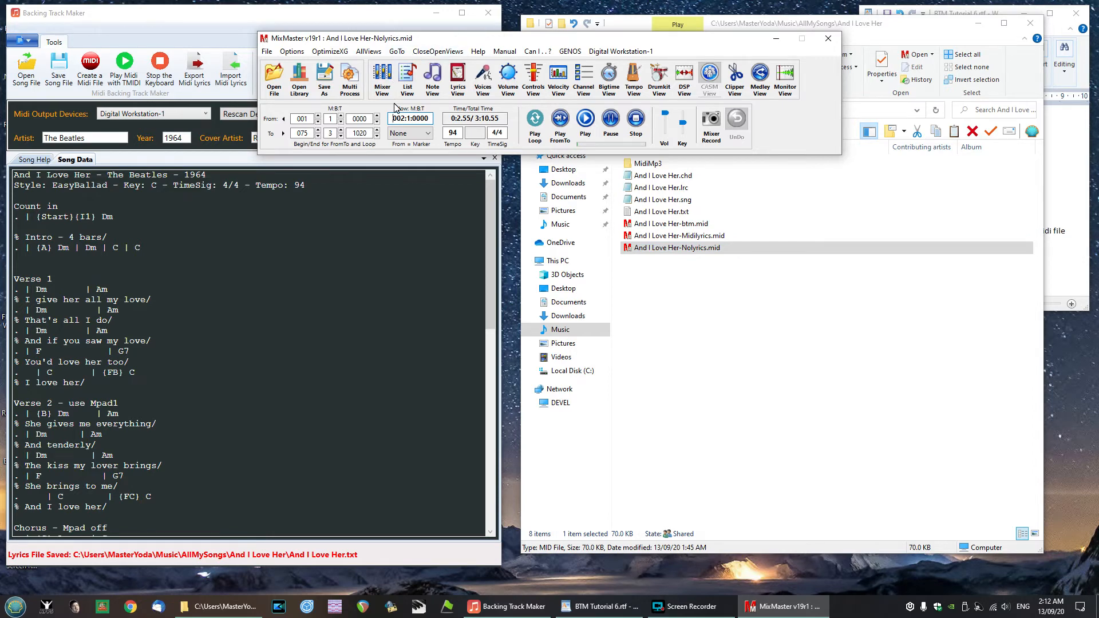
left_click(457, 79)
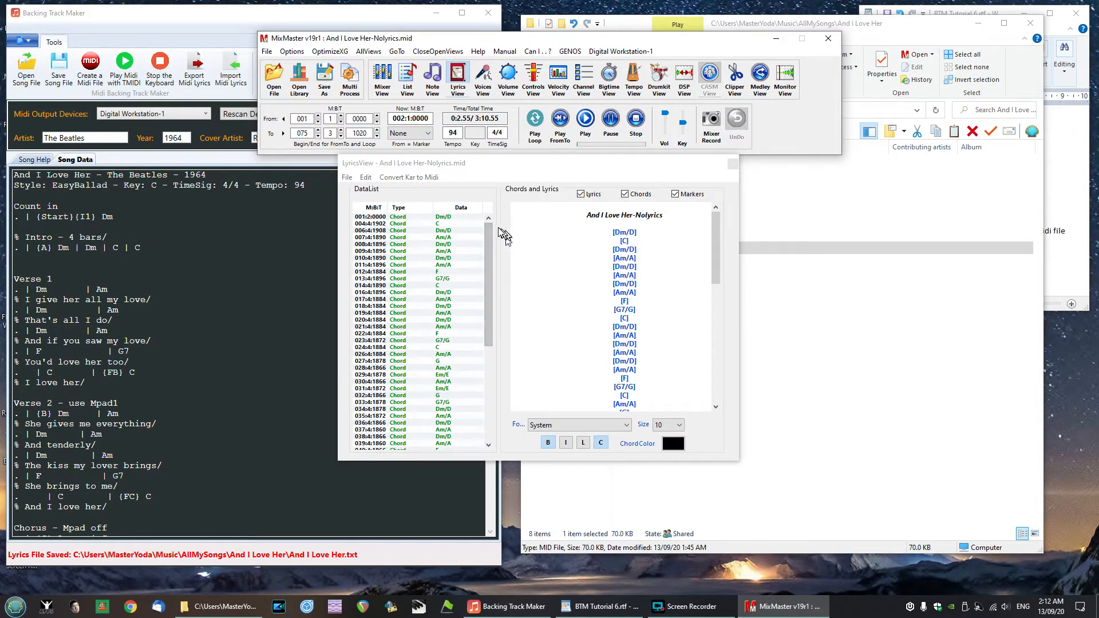
mouse_move(487, 232)
left_mouse_down()
mouse_move(490, 381)
mouse_move(489, 238)
left_mouse_up()
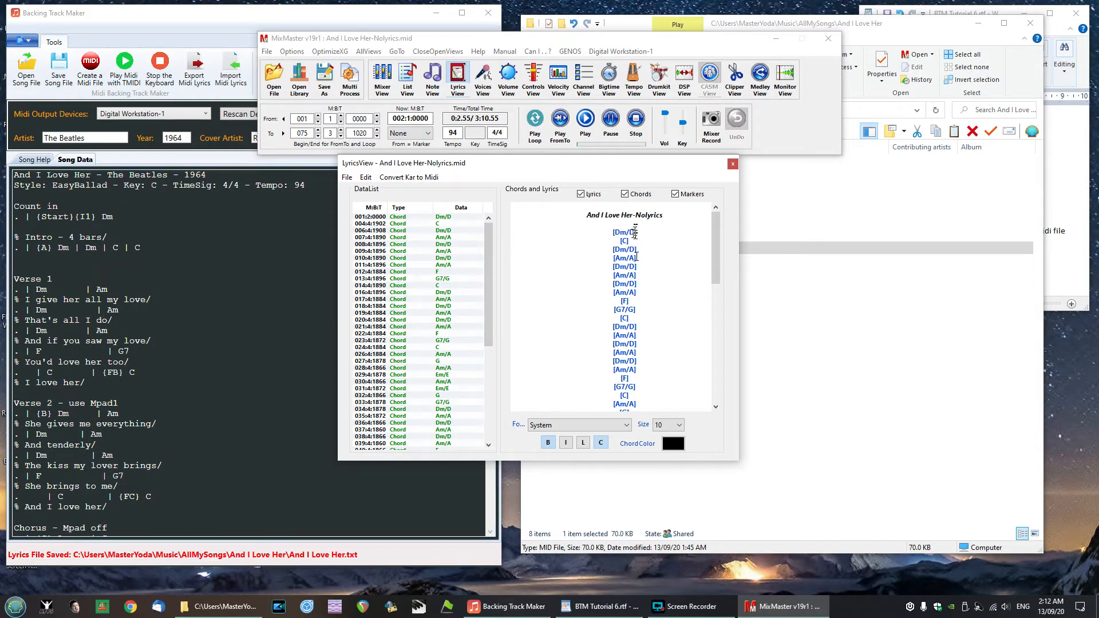
left_click(732, 164)
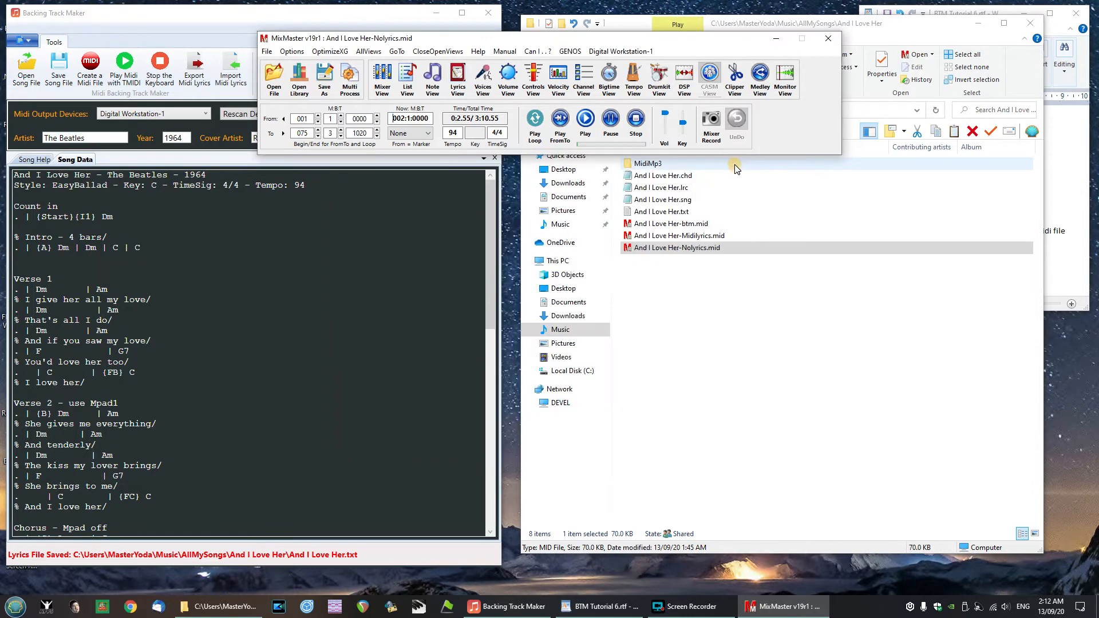
left_click(827, 41)
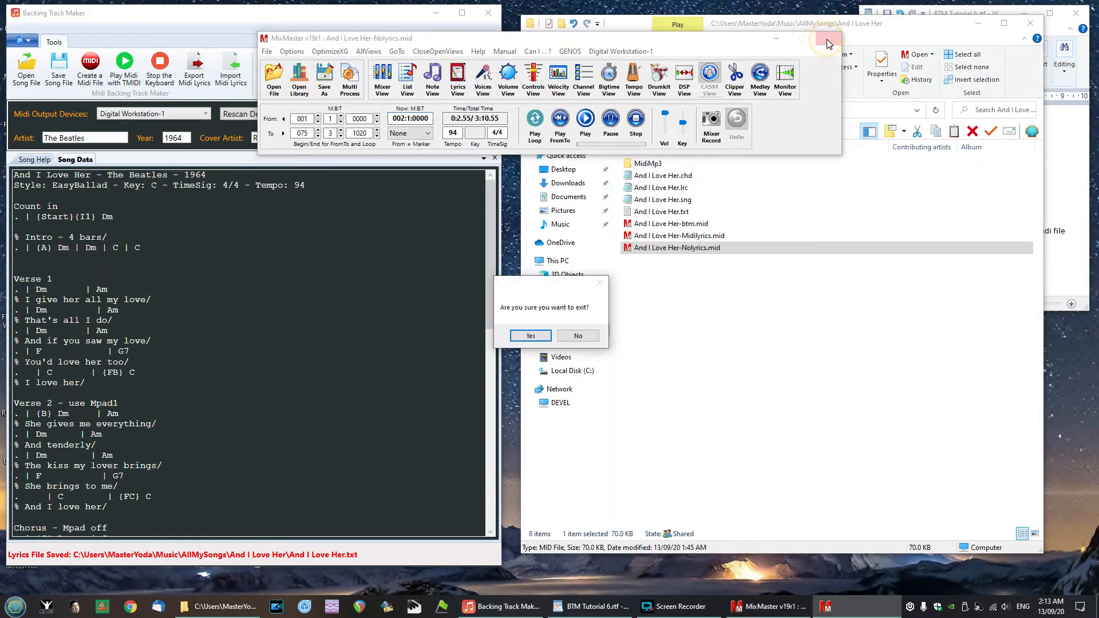
left_click(528, 336)
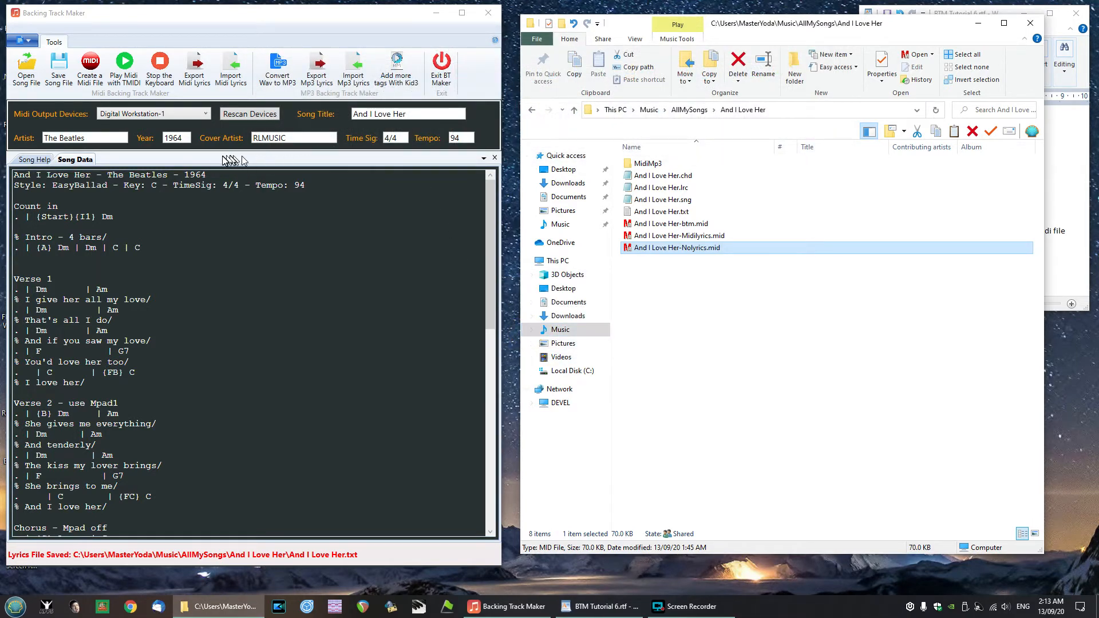
Step: In Backing Track Maker, import MIDI lyrics using And I Love Her-Nolyrics.mid as the MIDI file and And I Love Her.txt as the lyrics file
left_click(230, 71)
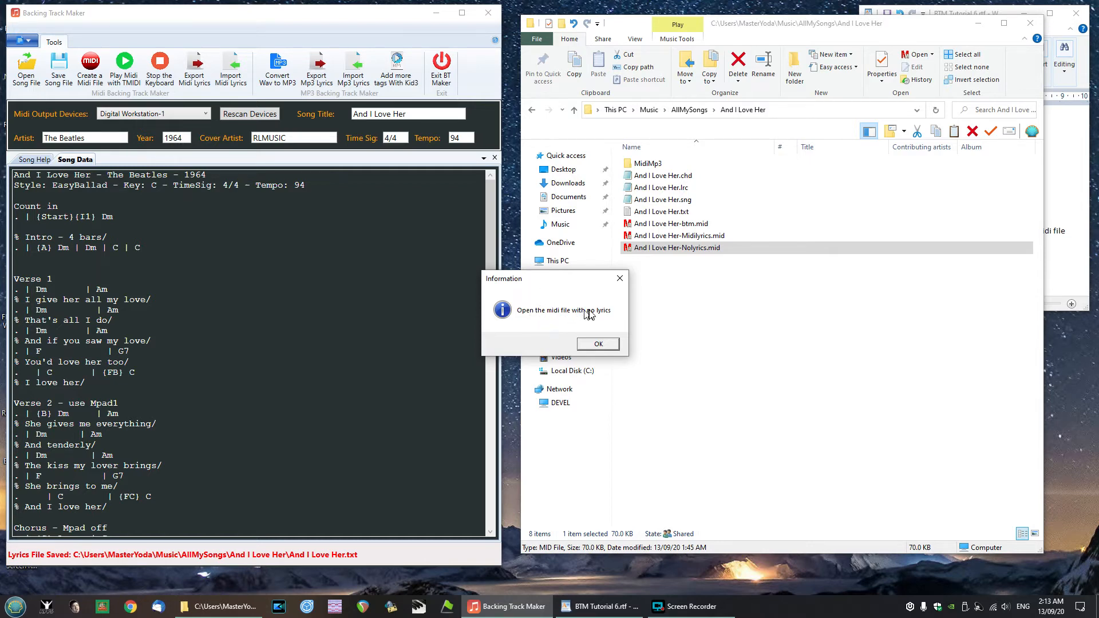
left_click(598, 344)
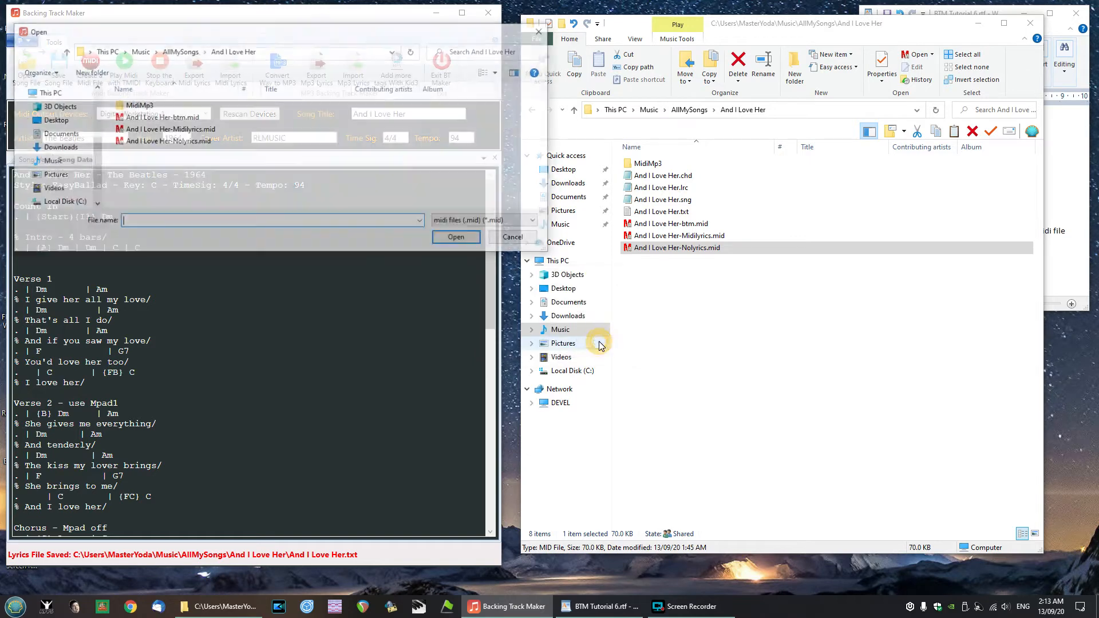
left_click(150, 143)
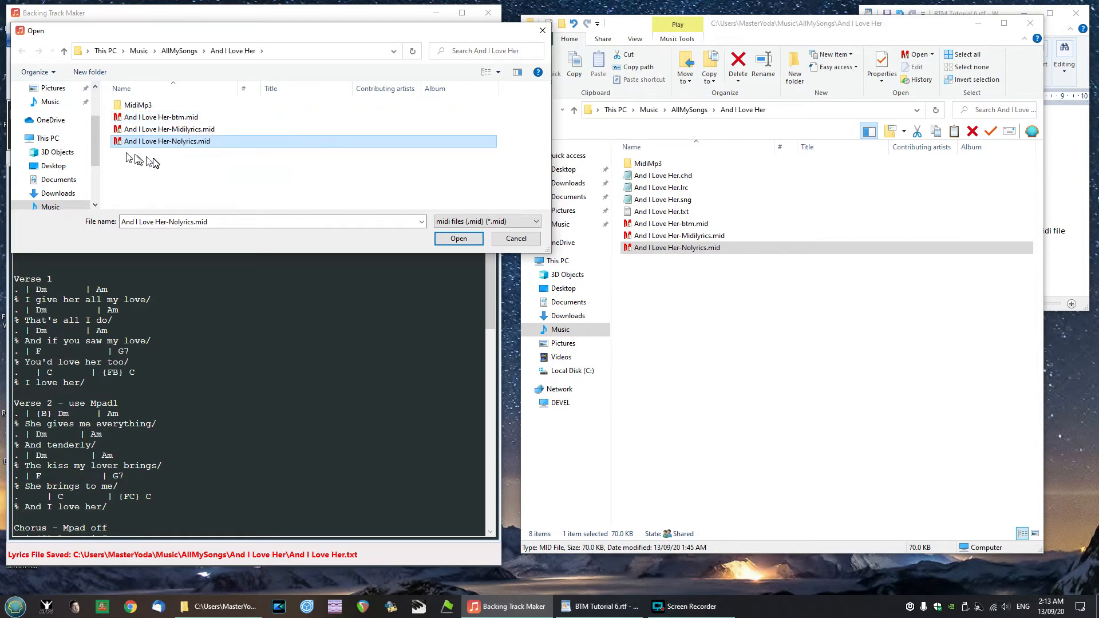
left_click(463, 240)
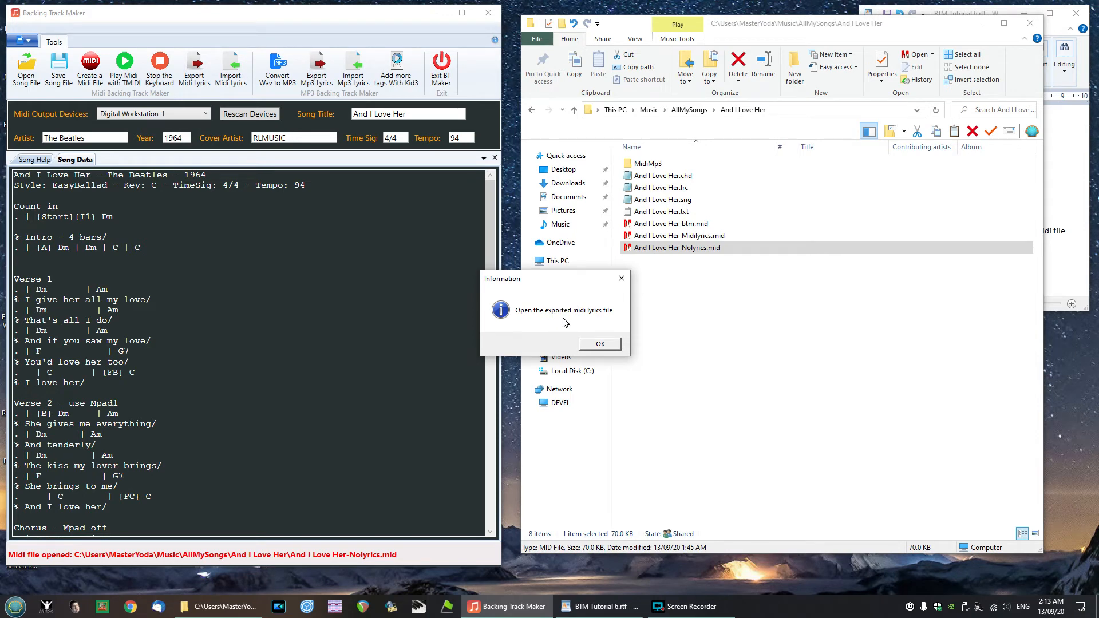
left_click(600, 344)
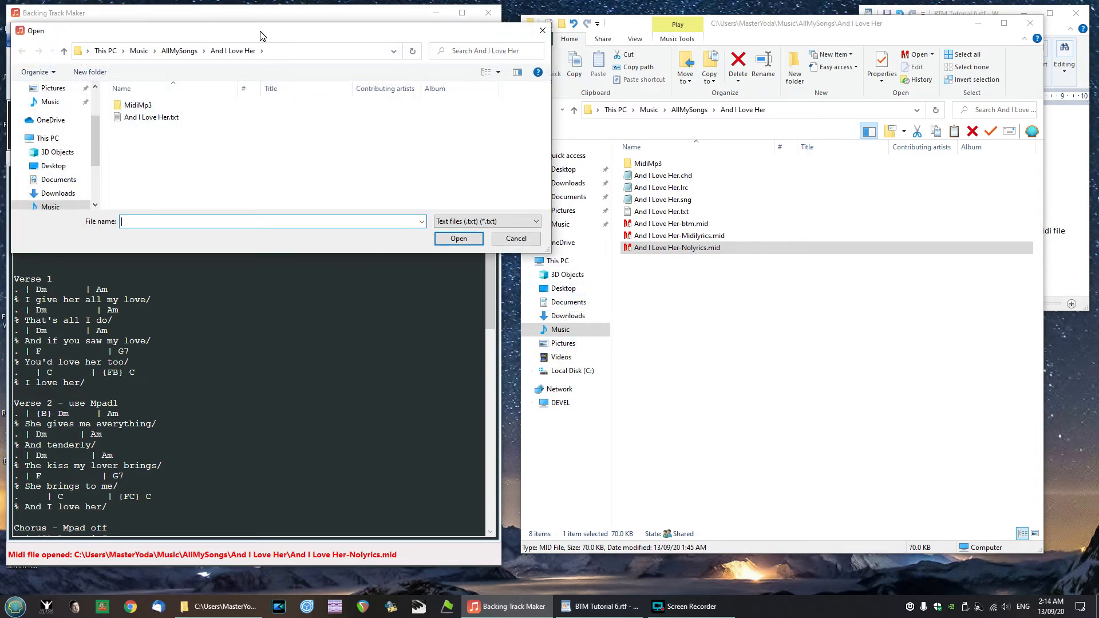
left_click(113, 119)
left_click(450, 239)
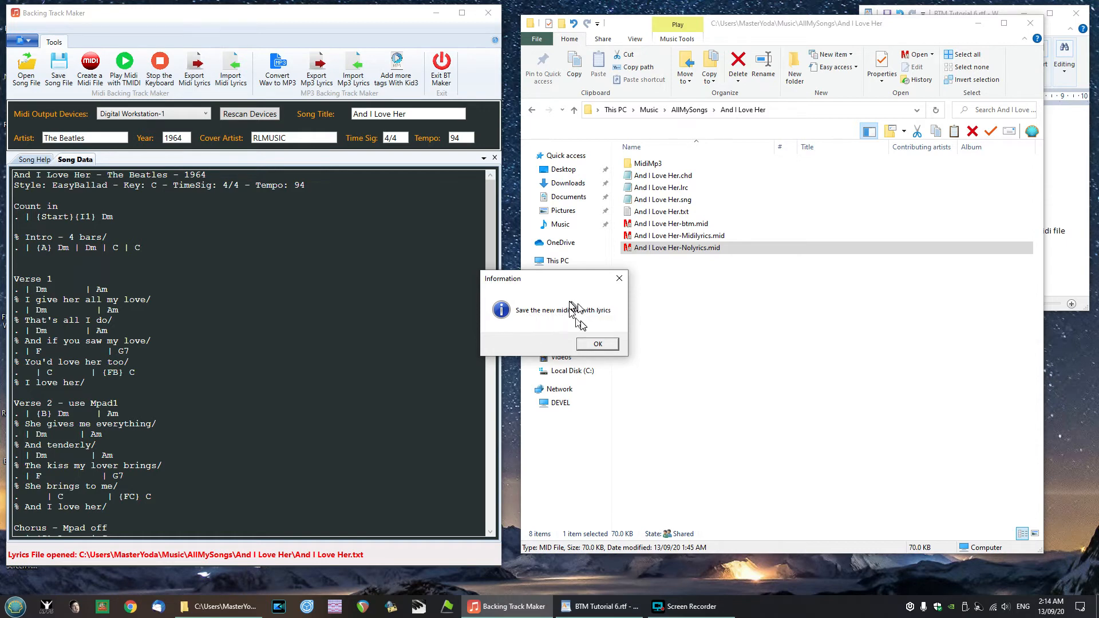
Step: Save the new MIDI file with lyrics as And I Love Her-Midilyrics.mid, replacing the existing file
left_click(598, 344)
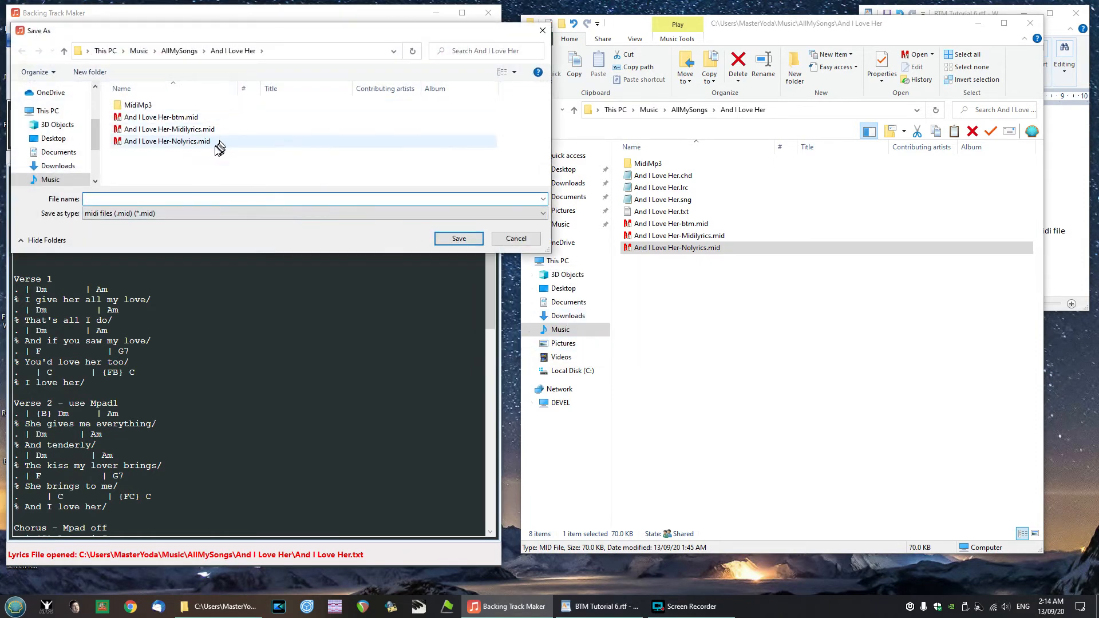
left_click(116, 131)
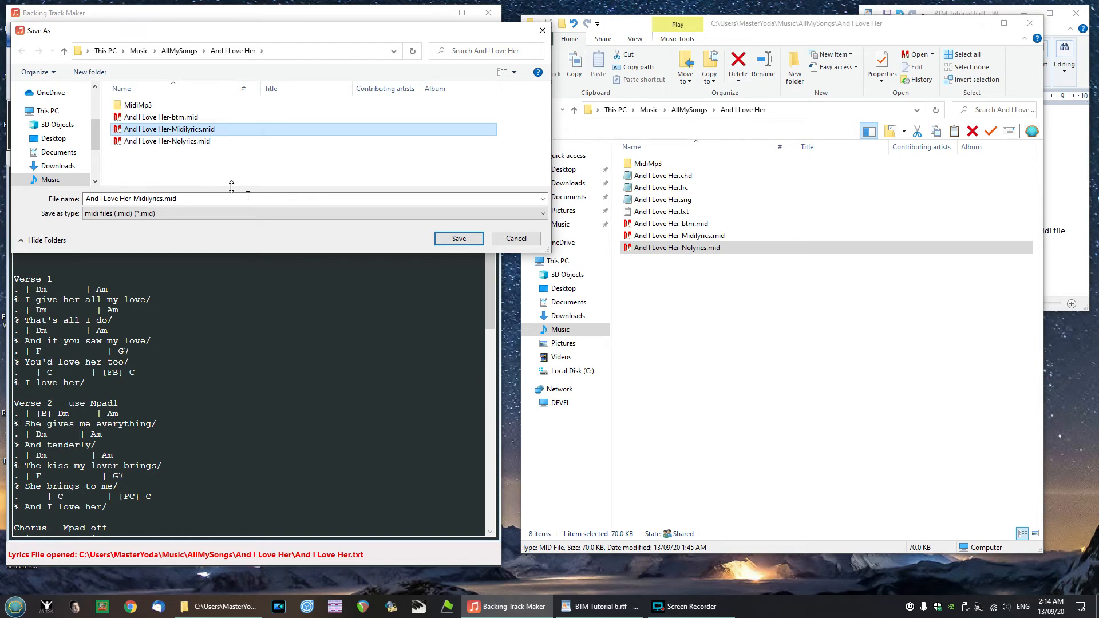
left_click(464, 240)
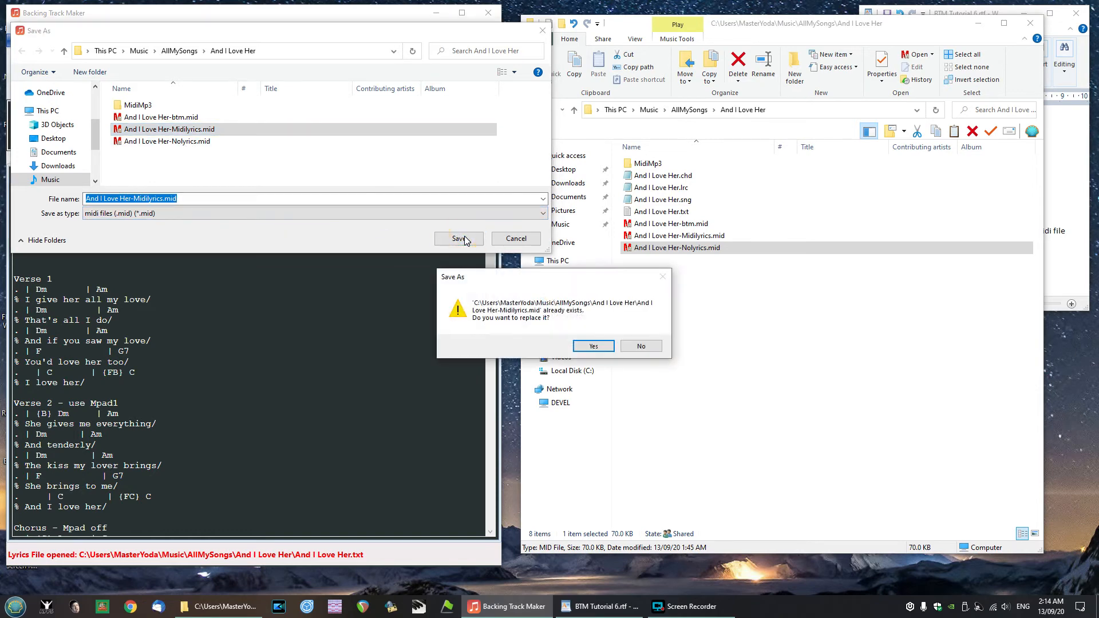
left_click(594, 348)
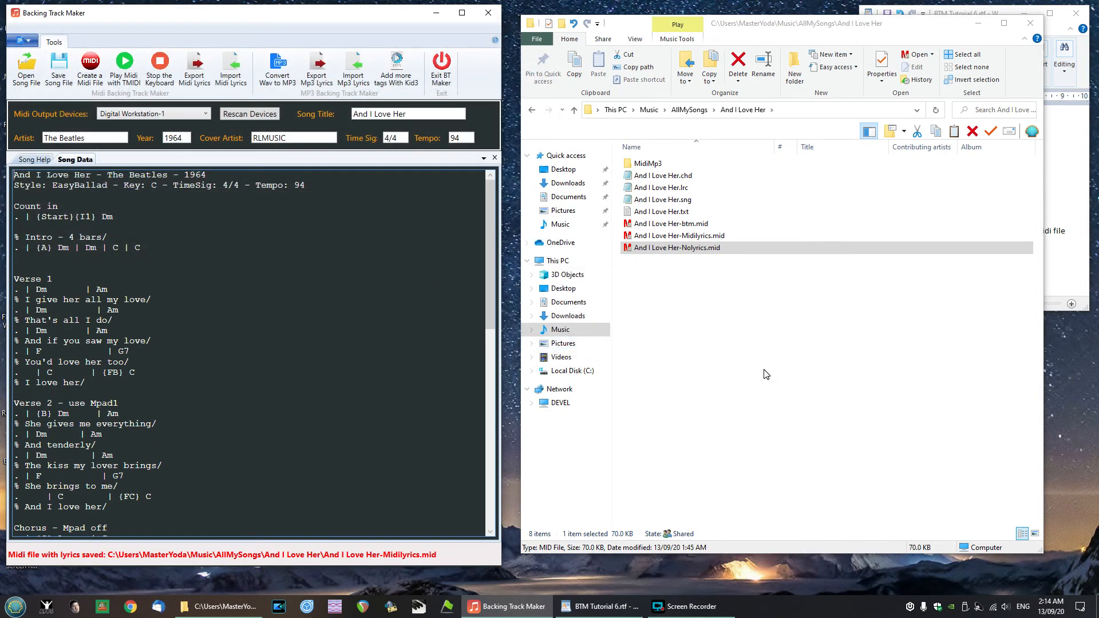
Step: Open And I Love Her-Midilyrics.mid in MixMaster, inspect the imported lyrics in the Lyrics View, and exit MixMaster
double_click(629, 238)
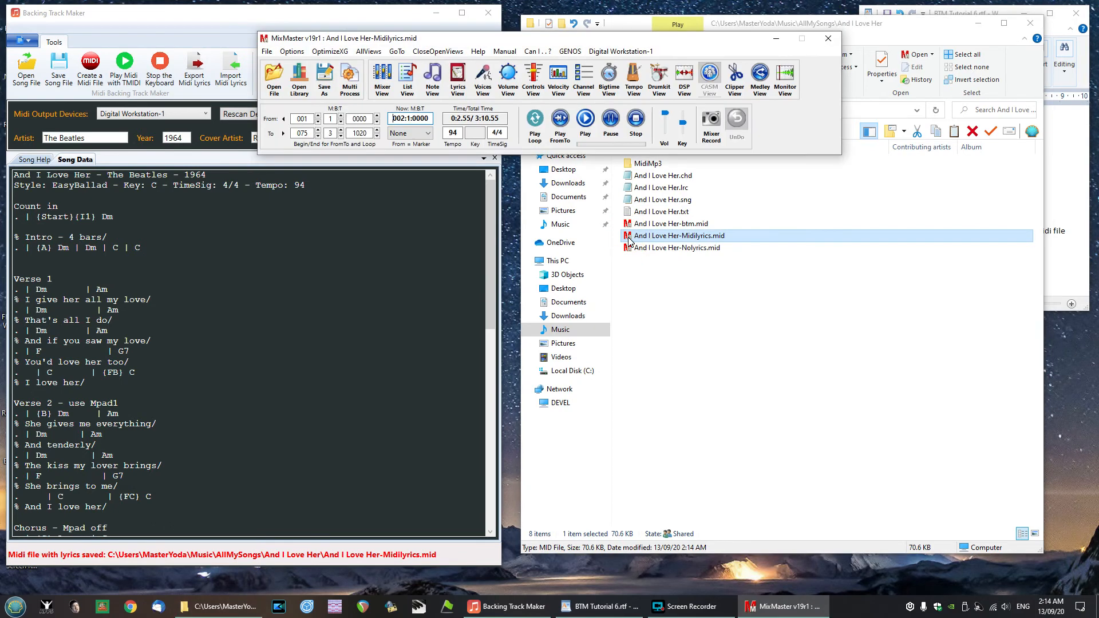
left_click(459, 79)
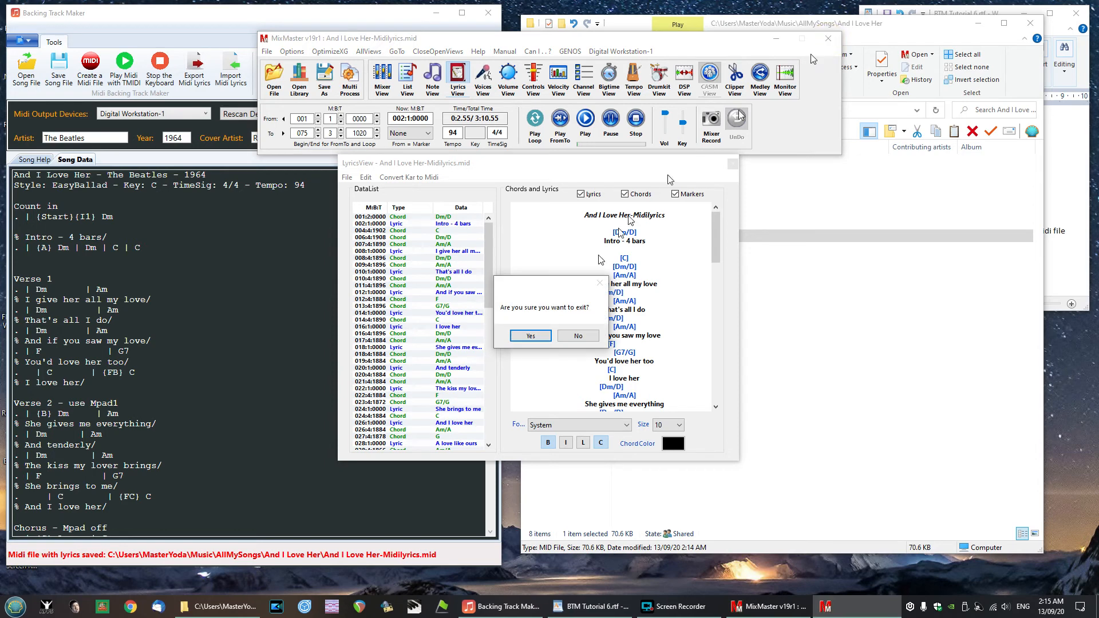
left_click(531, 334)
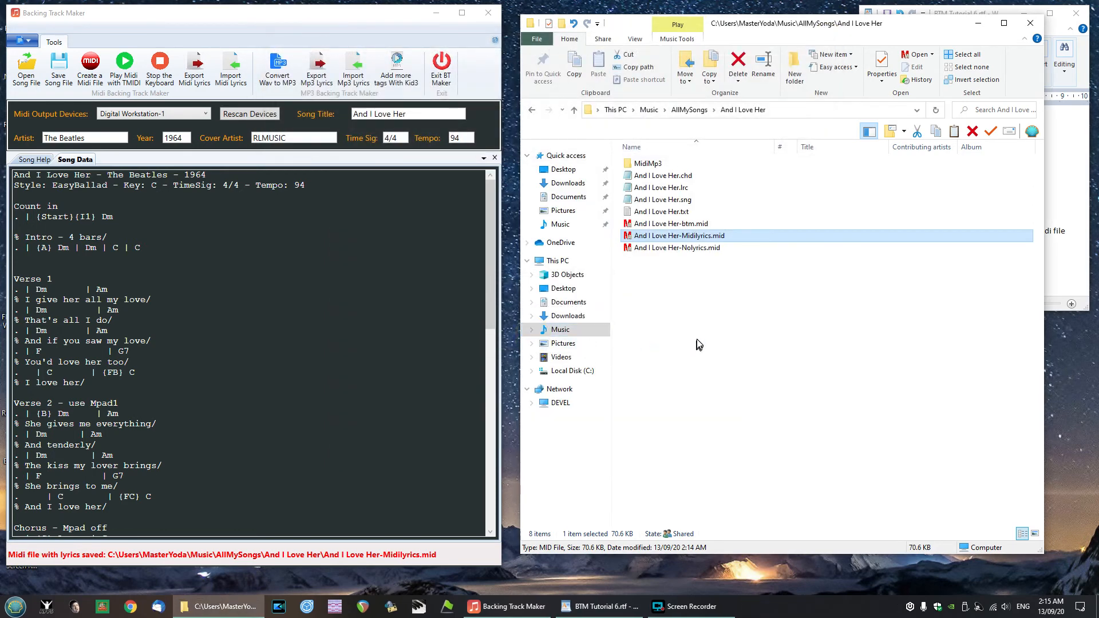